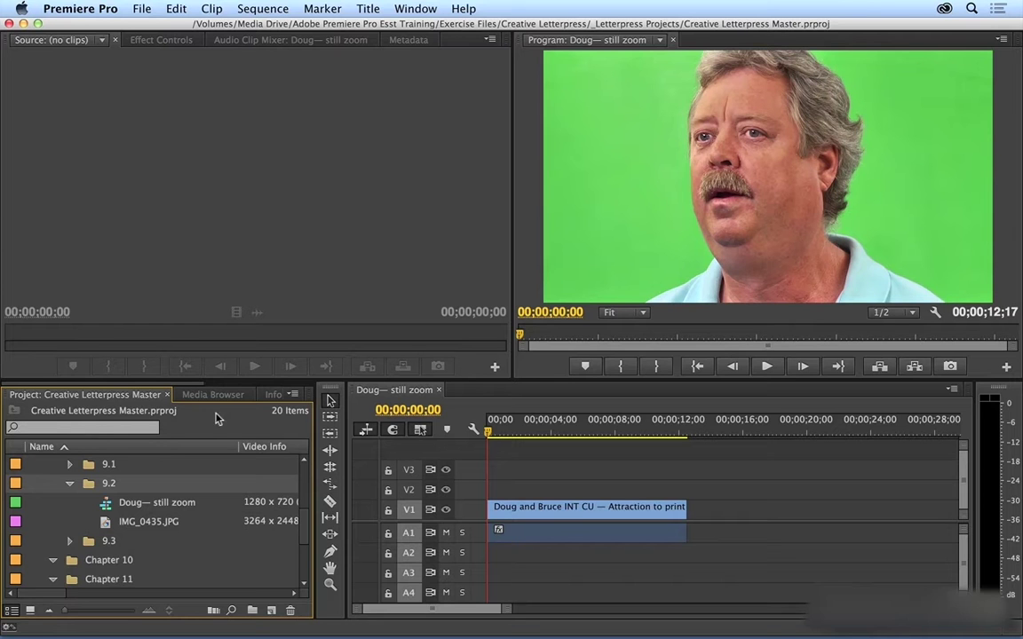
Place IMG_0435.JPG on V2 at the start of the sequence and extend it to the end of the interview clip below
double_click(105, 524)
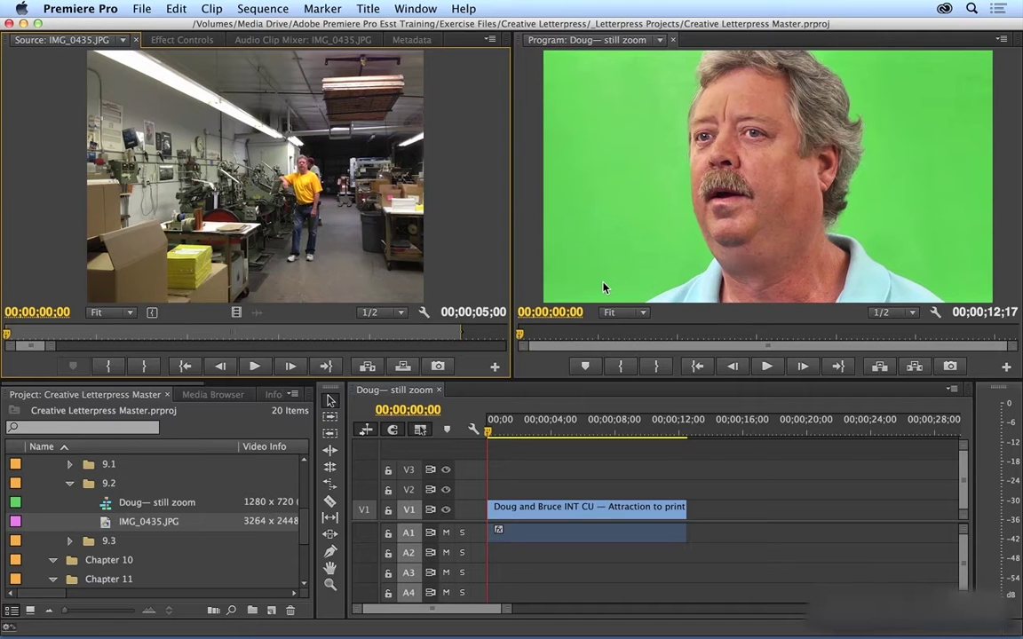
drag(210, 178, 494, 491)
drag(567, 488, 686, 486)
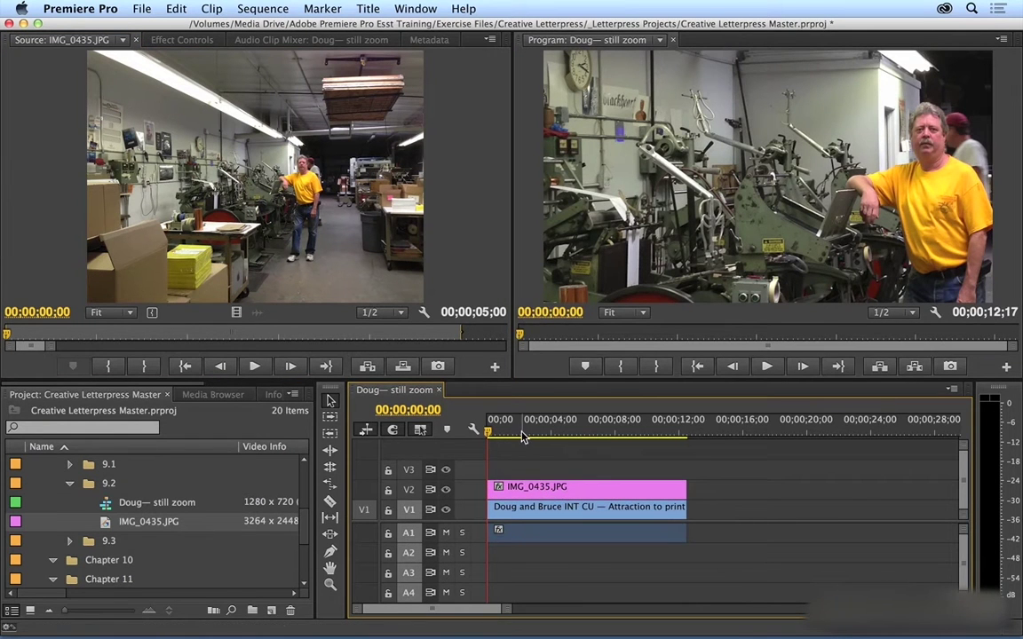
Open the Motion effect settings of the IMG_0435.JPG clip on V2
drag(489, 433, 553, 435)
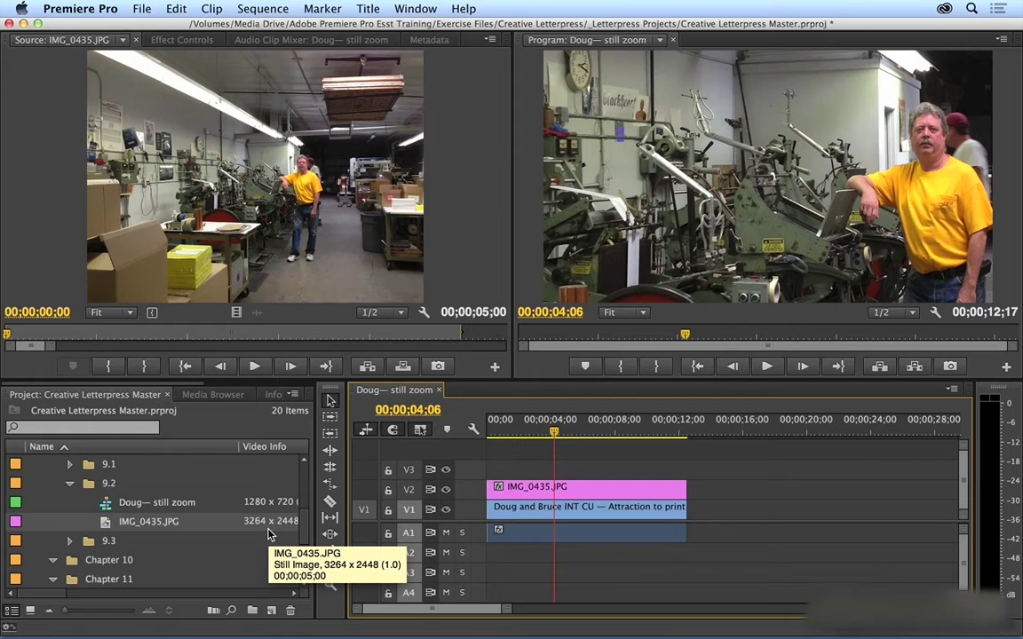
click(558, 492)
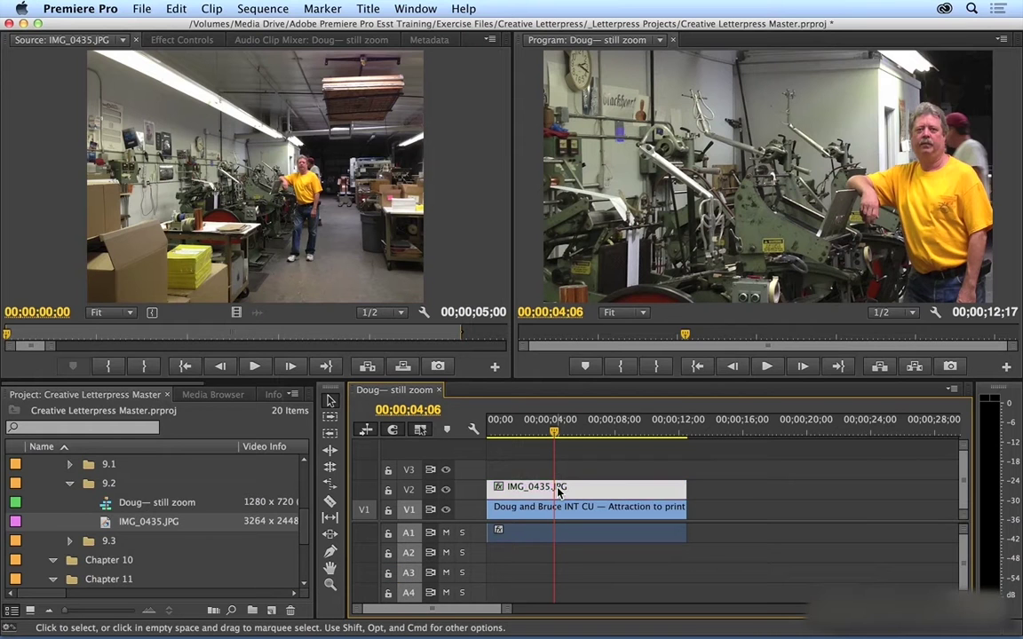
click(169, 43)
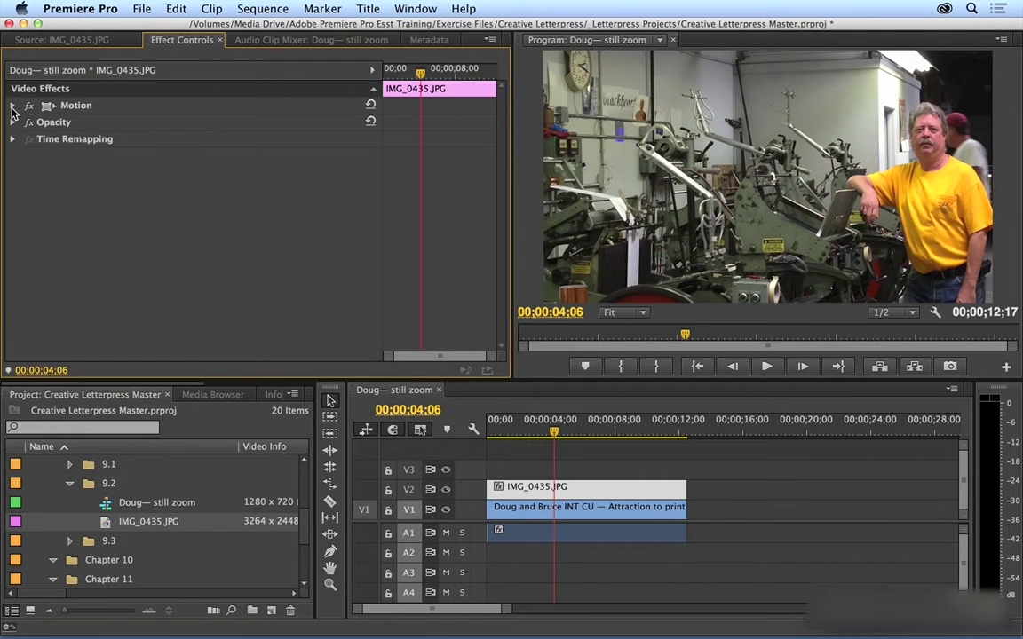
click(13, 106)
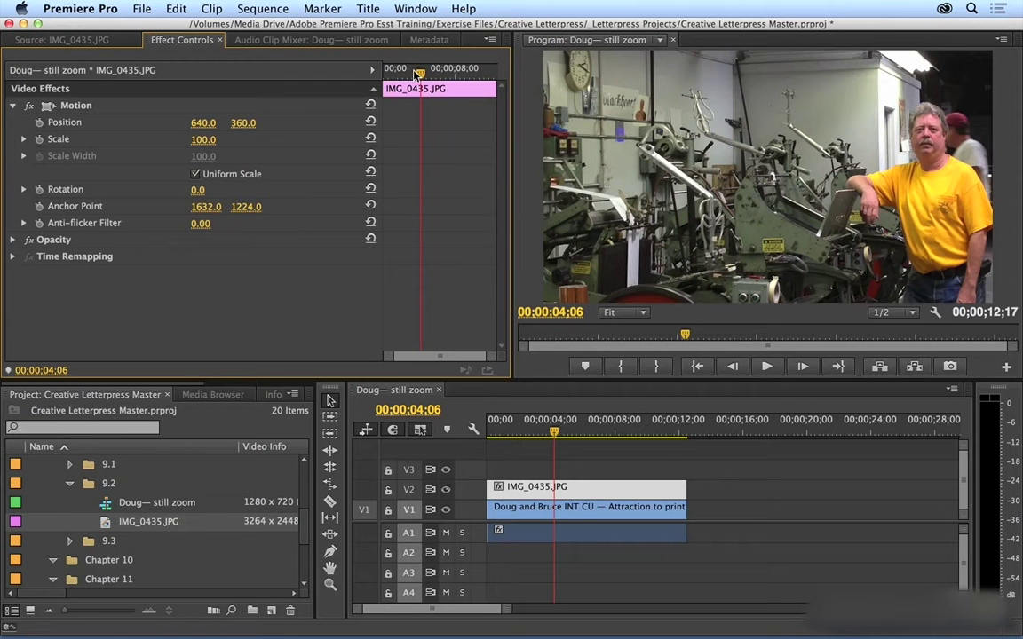
Turn on keyframing for Position and Scale at the start of the IMG_0435.JPG clip, 00;00;00;00
drag(411, 75, 371, 73)
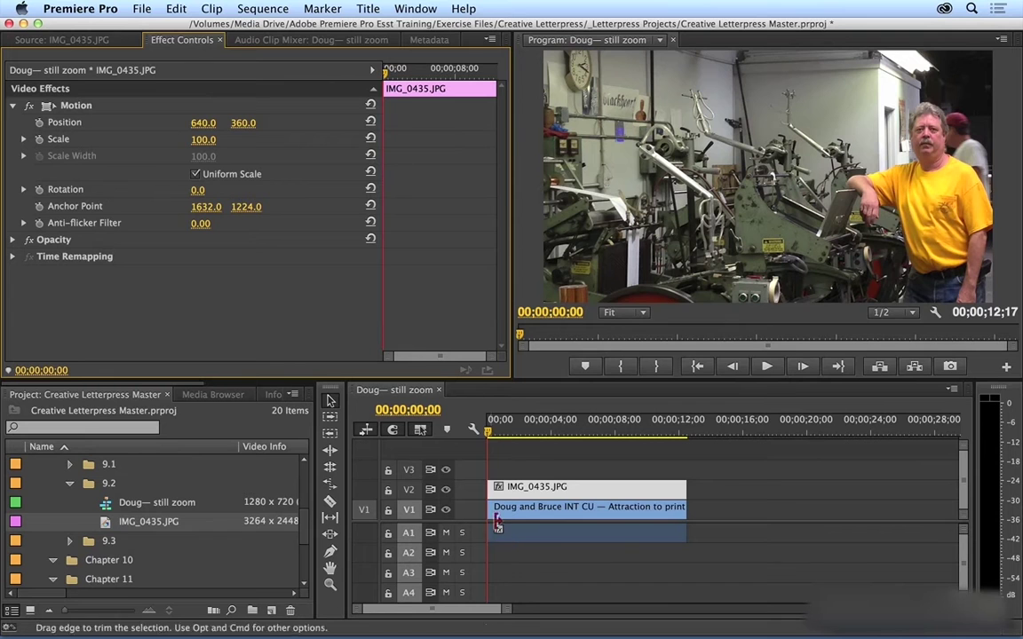
mouse_move(402, 76)
mouse_down()
mouse_move(415, 76)
mouse_move(387, 76)
mouse_up()
drag(514, 169, 718, 169)
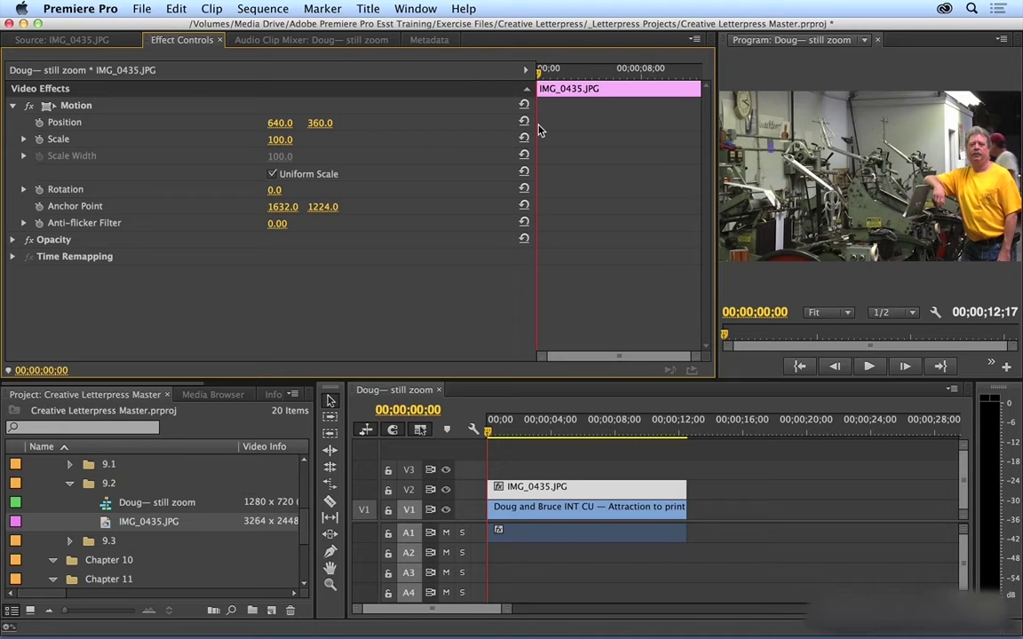
click(39, 123)
click(39, 140)
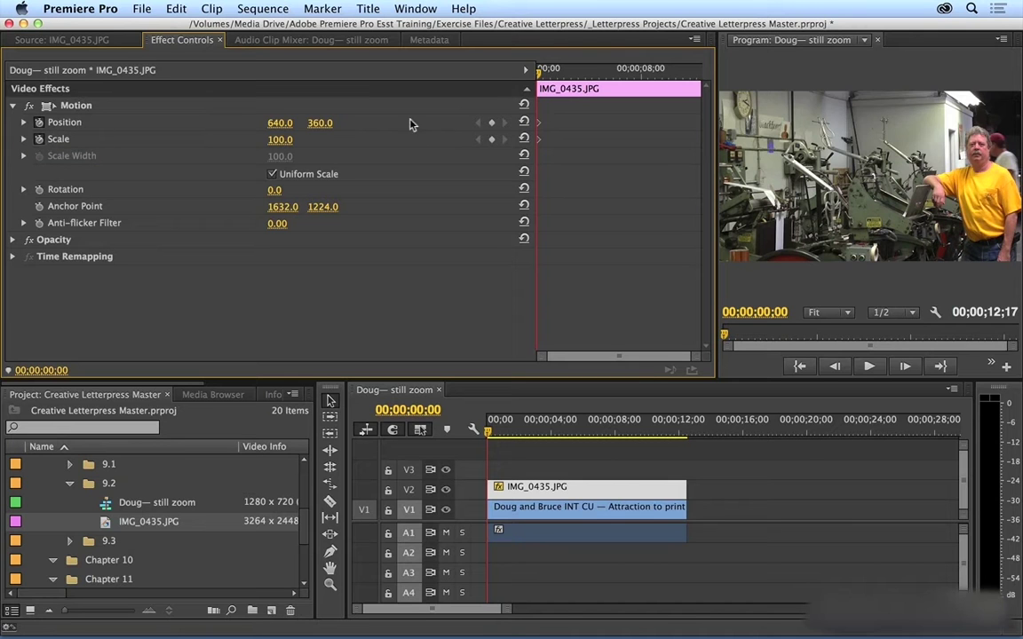
Set the image's starting Scale to 43 and move it to a Position of about 602.8, 307.6
click(538, 140)
drag(275, 139, 301, 122)
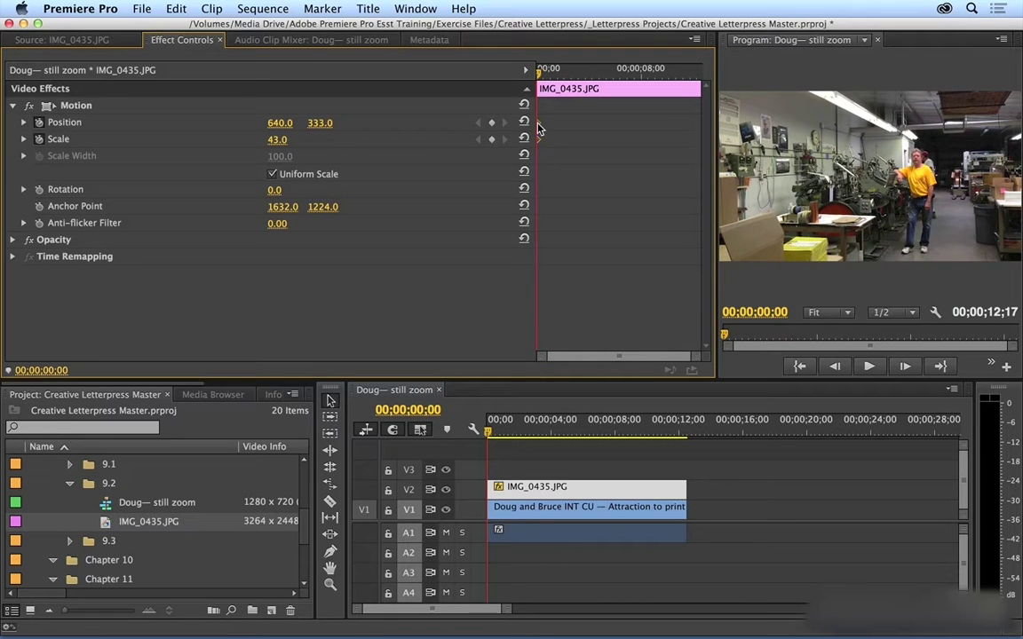
click(855, 158)
mouse_move(855, 158)
mouse_down()
mouse_move(893, 186)
mouse_move(875, 164)
mouse_move(880, 182)
mouse_move(861, 182)
mouse_move(867, 174)
mouse_up()
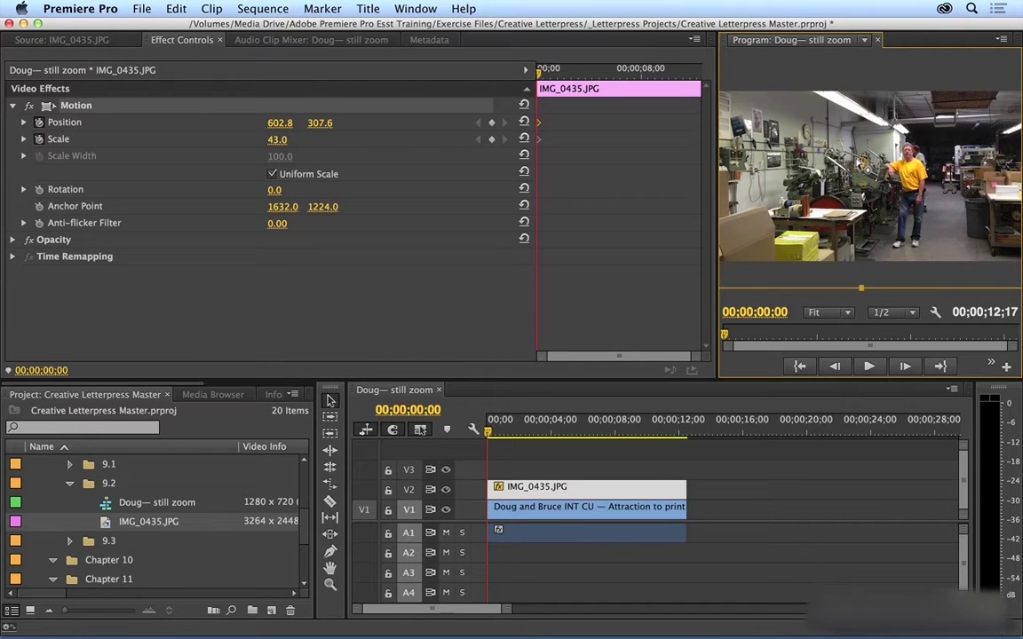
Add a Scale keyframe at 00;00;08;00 and set the image's scale there to 104
drag(538, 74, 642, 102)
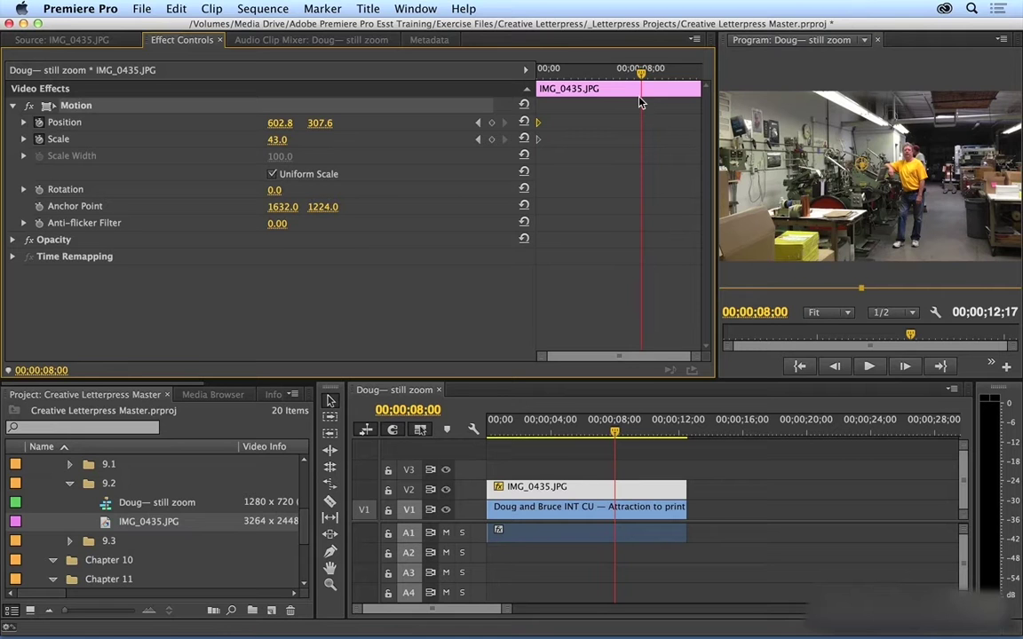
click(493, 142)
click(493, 143)
click(277, 139)
text(50)
key(Return)
drag(277, 139, 325, 139)
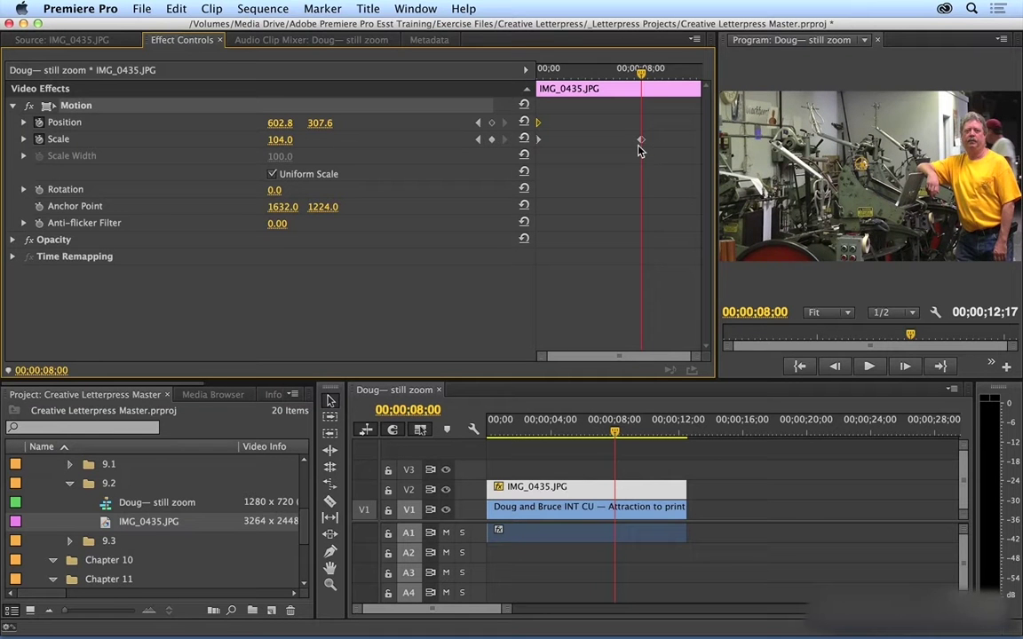
Reframe the image on the man at 00;00;08;00 with Scale 127 and a Position of about 352.2, 297.5
drag(833, 159, 719, 146)
drag(295, 142, 289, 138)
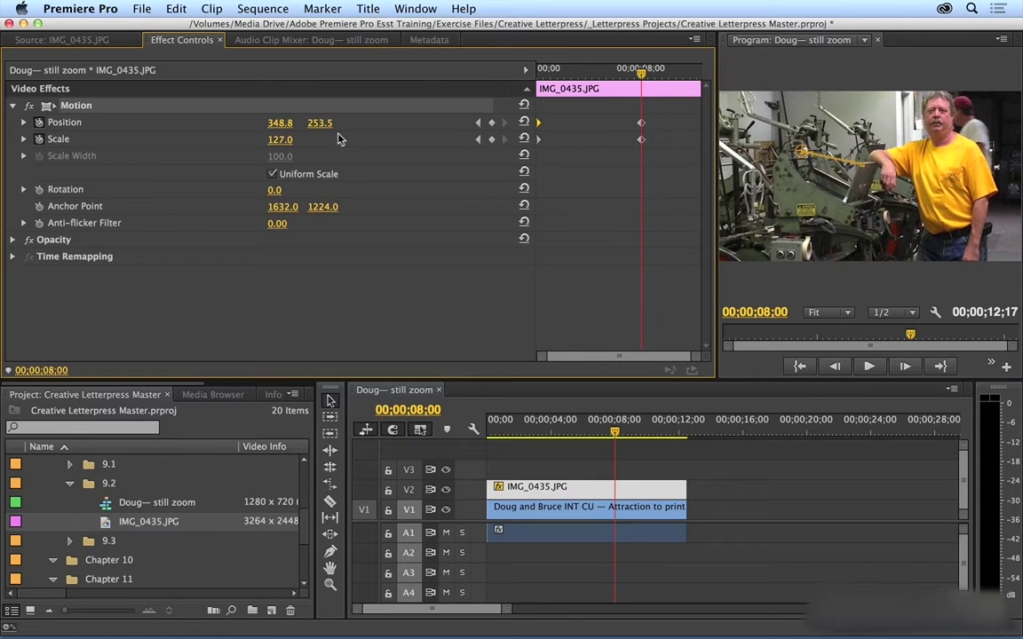
drag(778, 172, 777, 183)
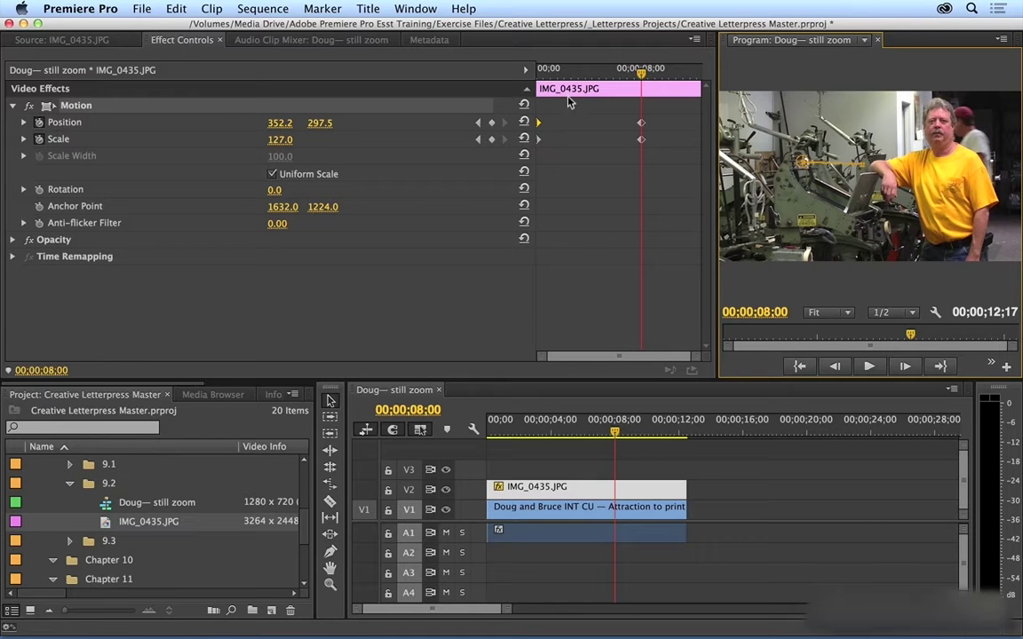
Play the sequence from the beginning to preview the zoom into the still image
key(Home)
key(space)
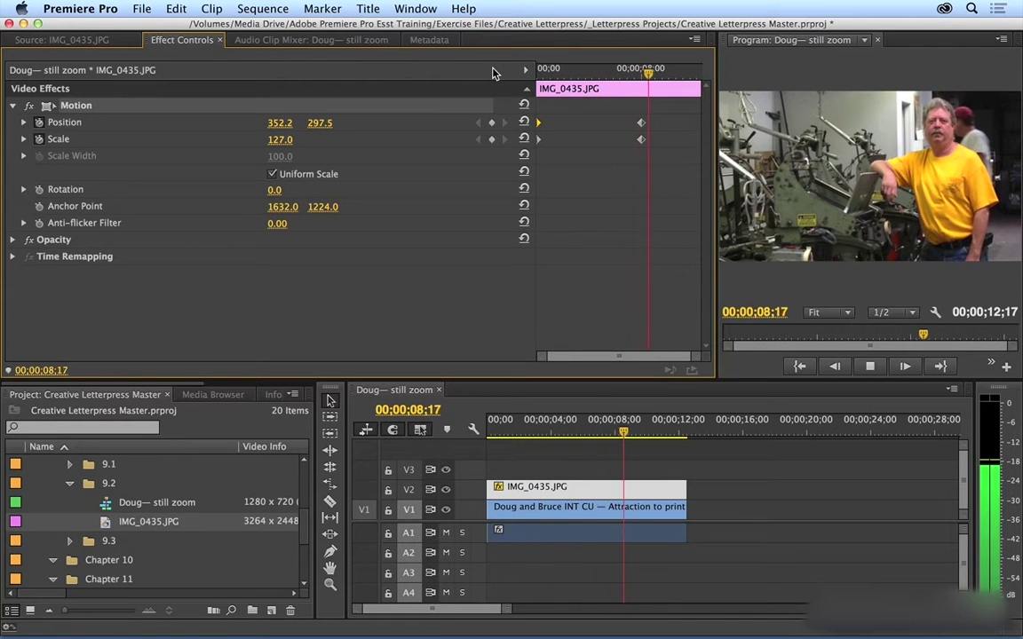
key(space)
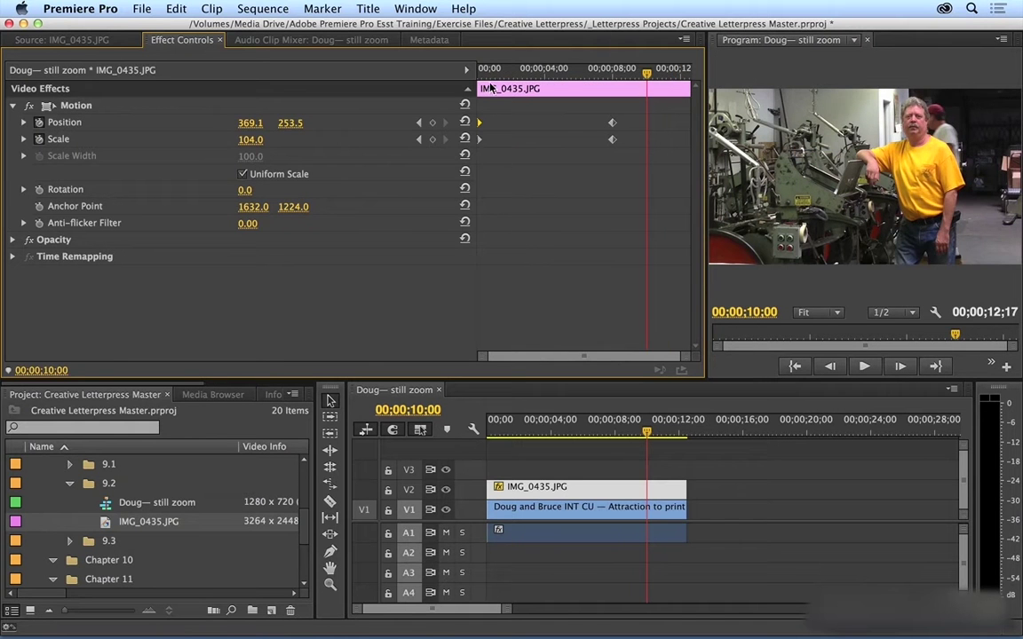
Move the ending Position and Scale keyframes earlier, to about 5 seconds, and preview the faster zoom
drag(490, 71, 609, 75)
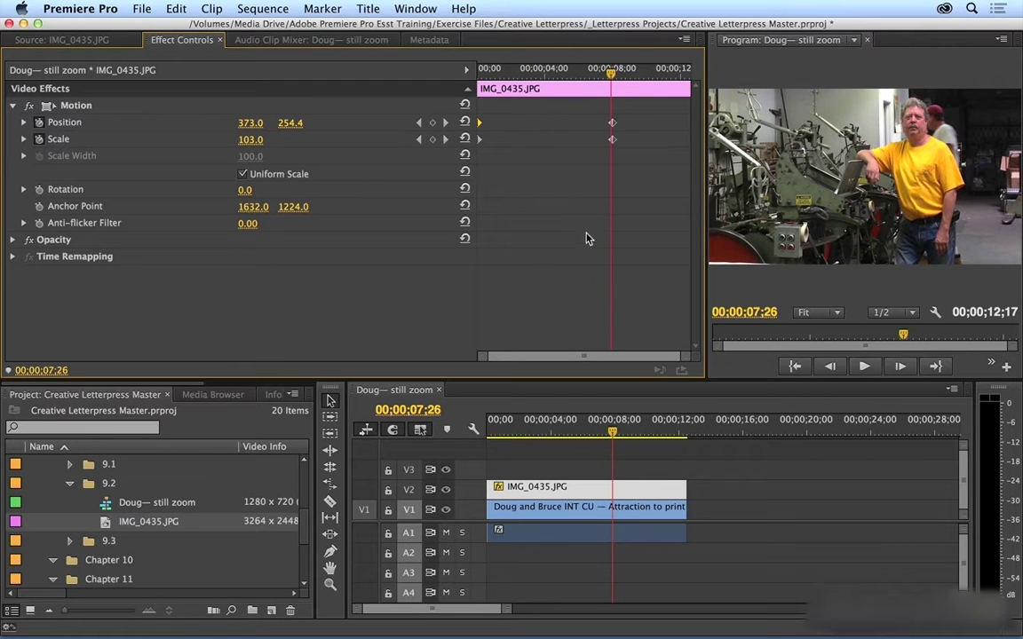
drag(591, 177, 564, 129)
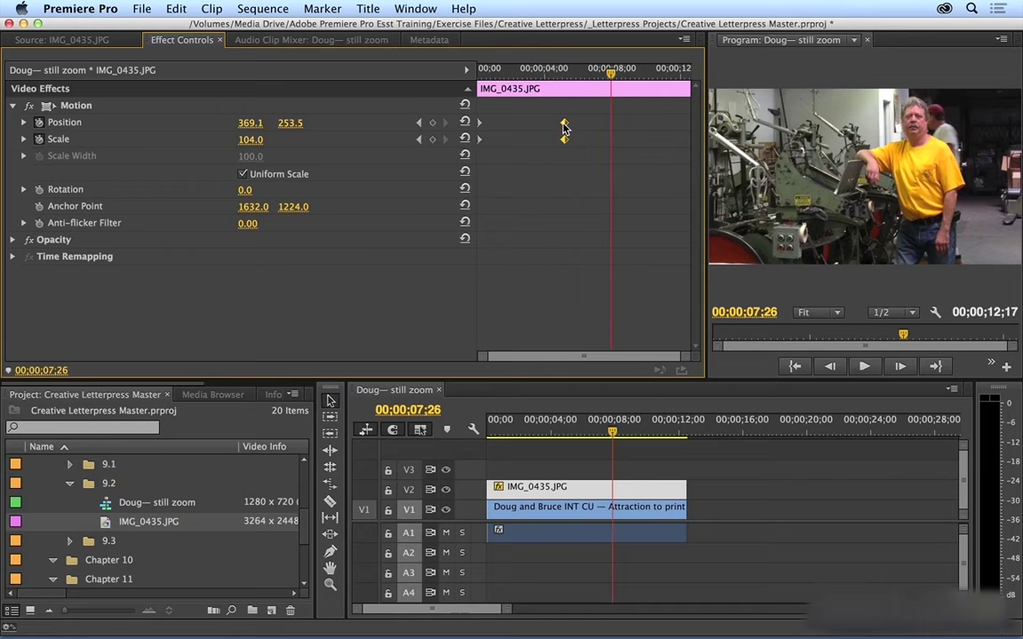
click(482, 74)
key(space)
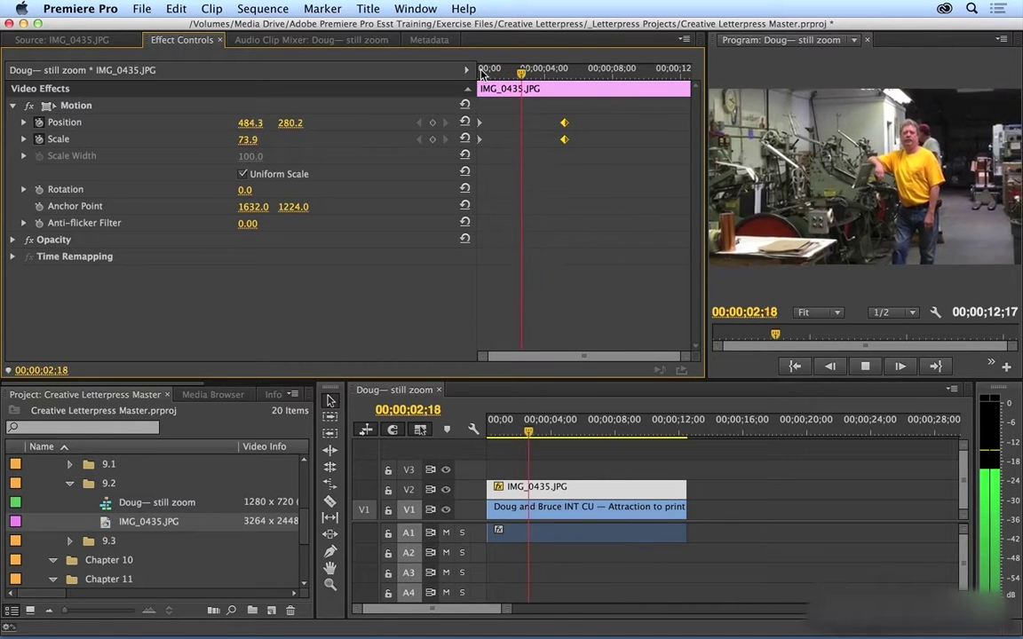
key(space)
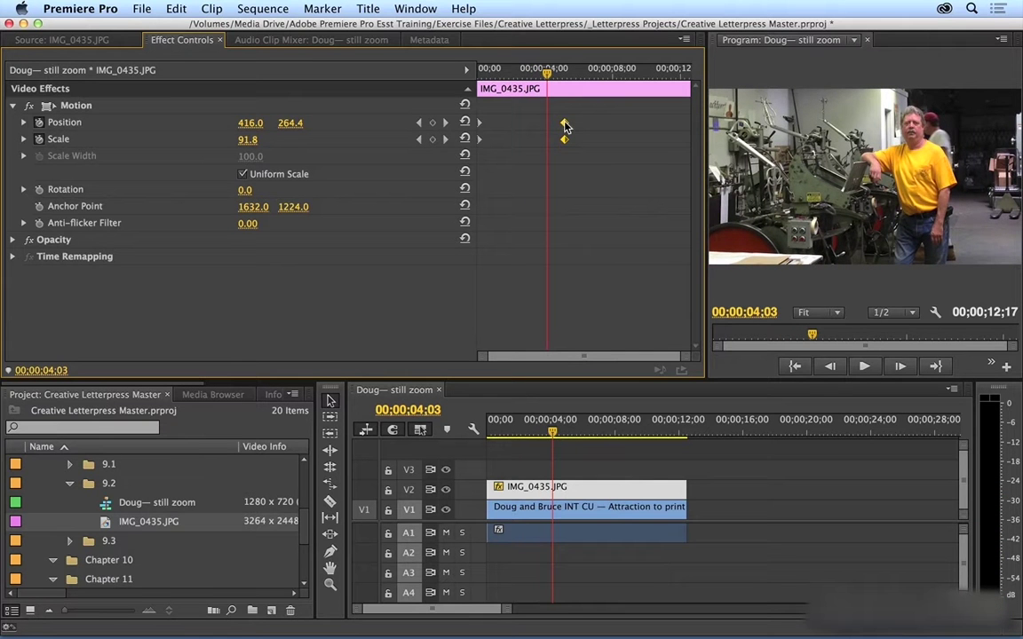
Move the ending Position and Scale keyframes out to 00;00;11;11 and preview the slower zoom
drag(565, 127, 671, 132)
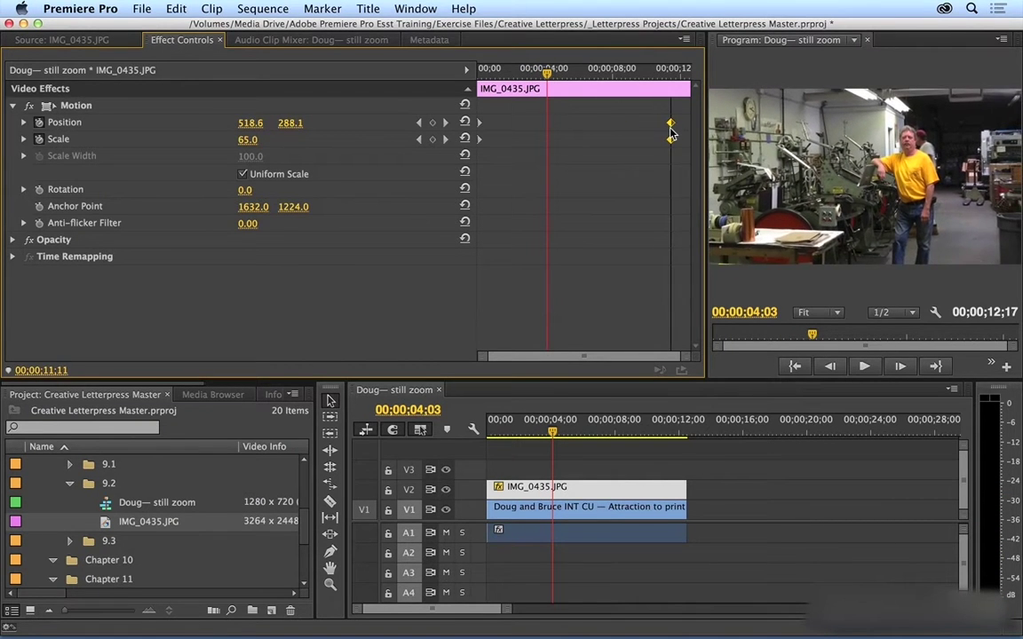
key(space)
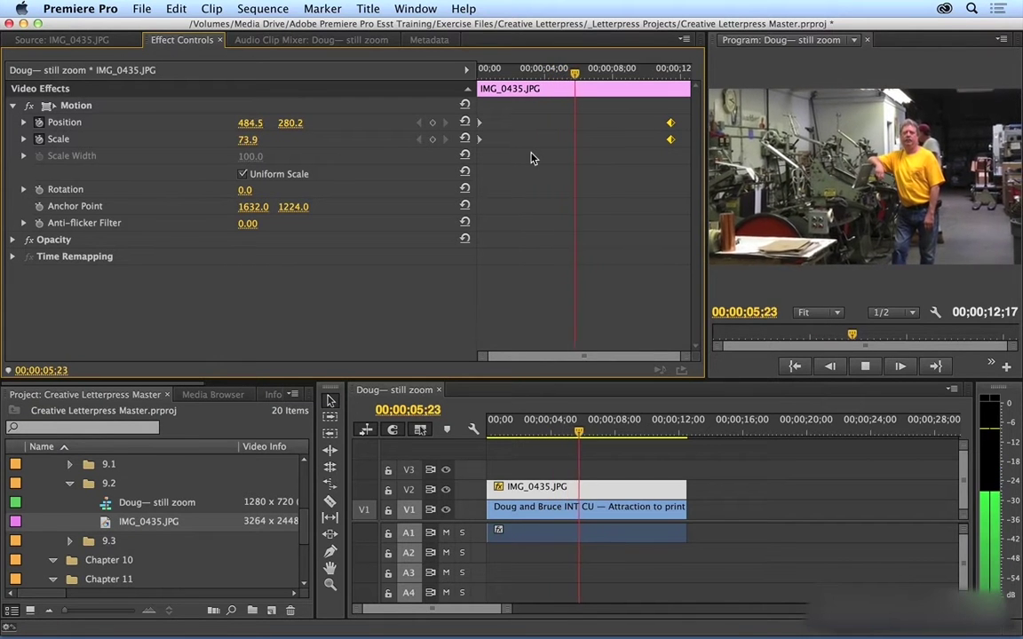
key(space)
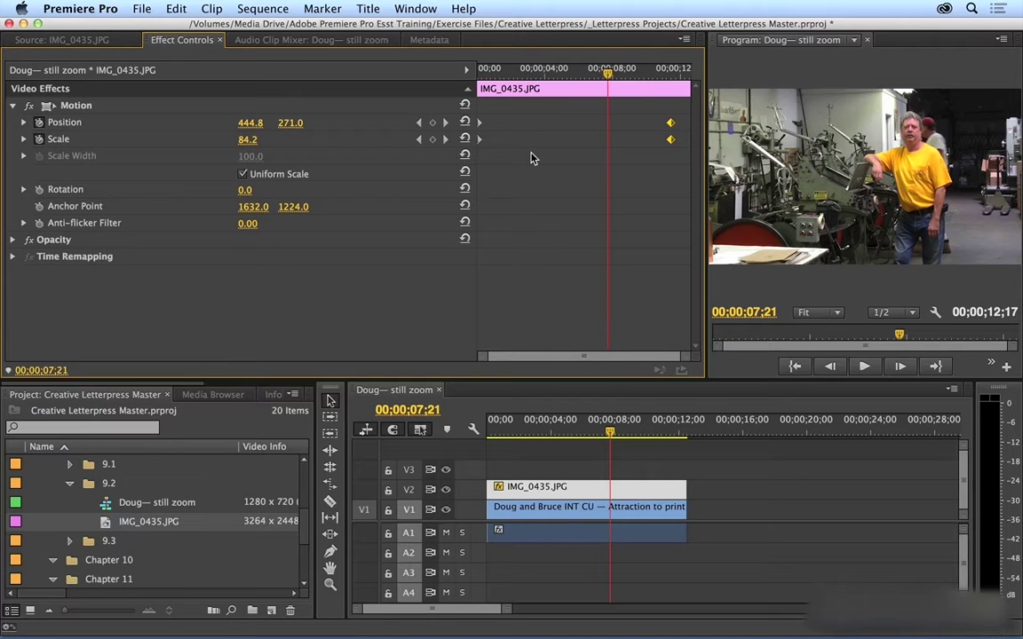
Set the temporal interpolation of the ending Position and Scale keyframes to Bezier
right_click(671, 130)
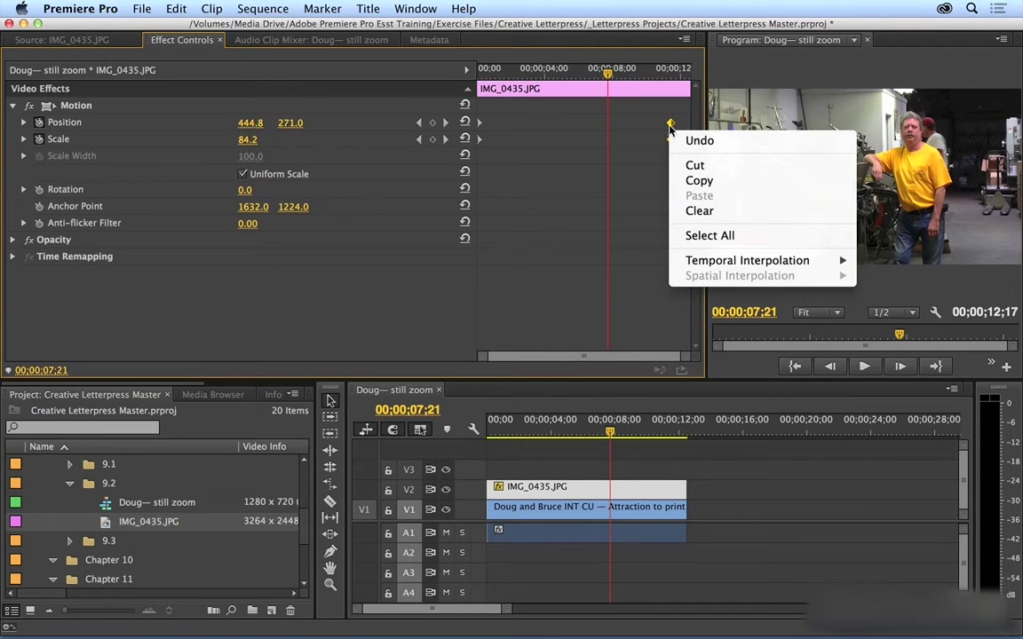
mouse_move(709, 263)
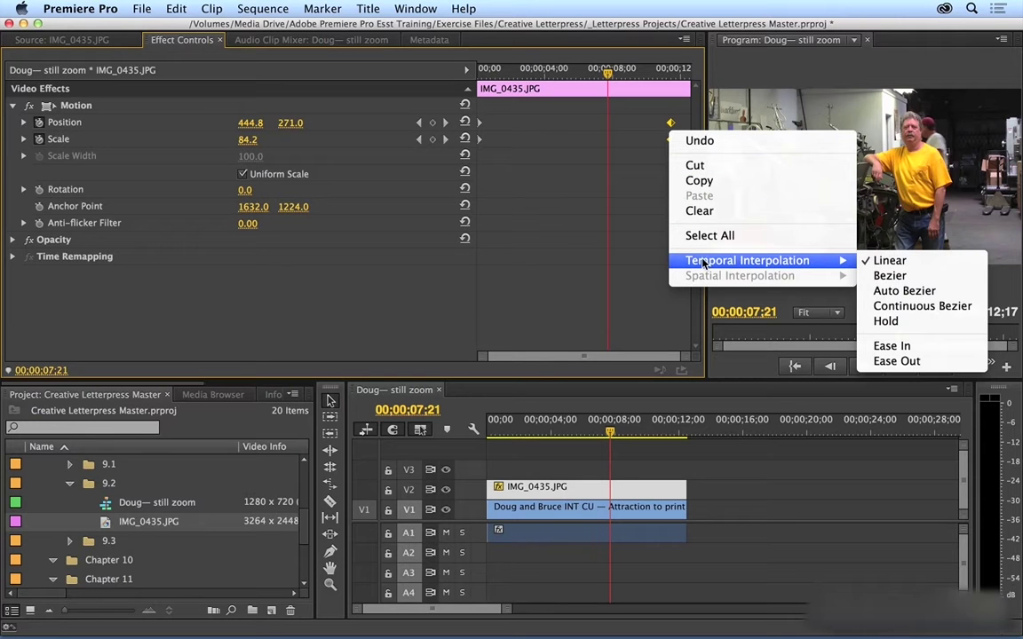
click(884, 278)
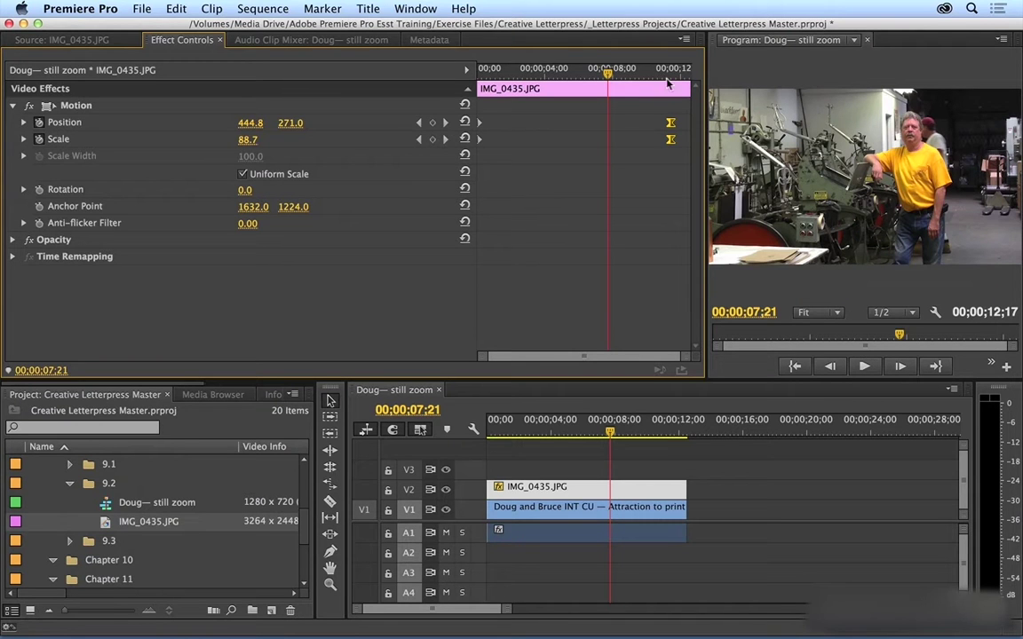
At the ending keyframe, bend the motion path into a curve and reposition the image to about 311.0, 248.7
click(445, 125)
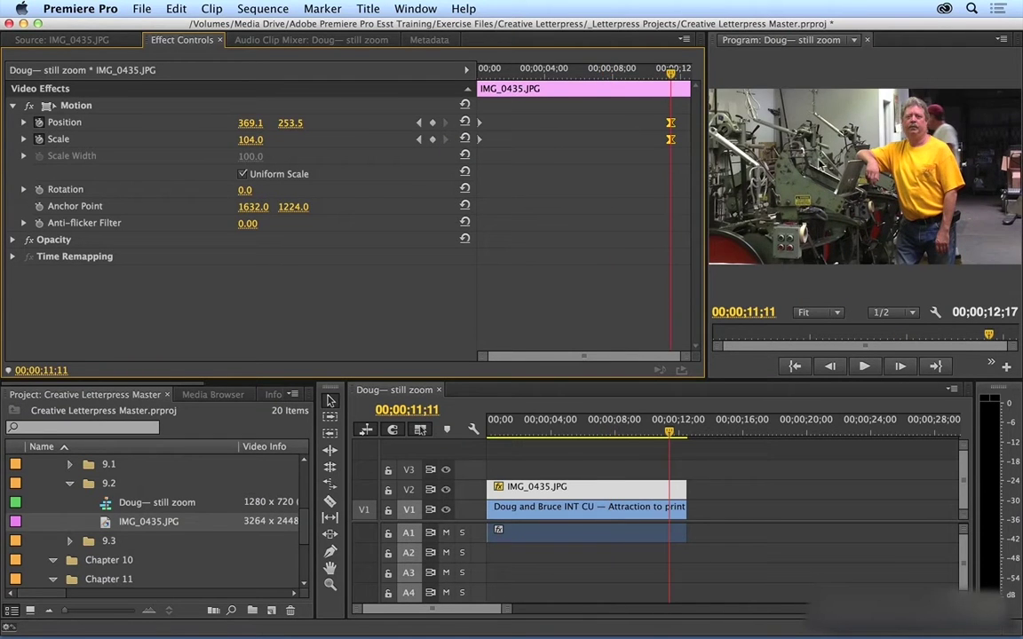
click(756, 147)
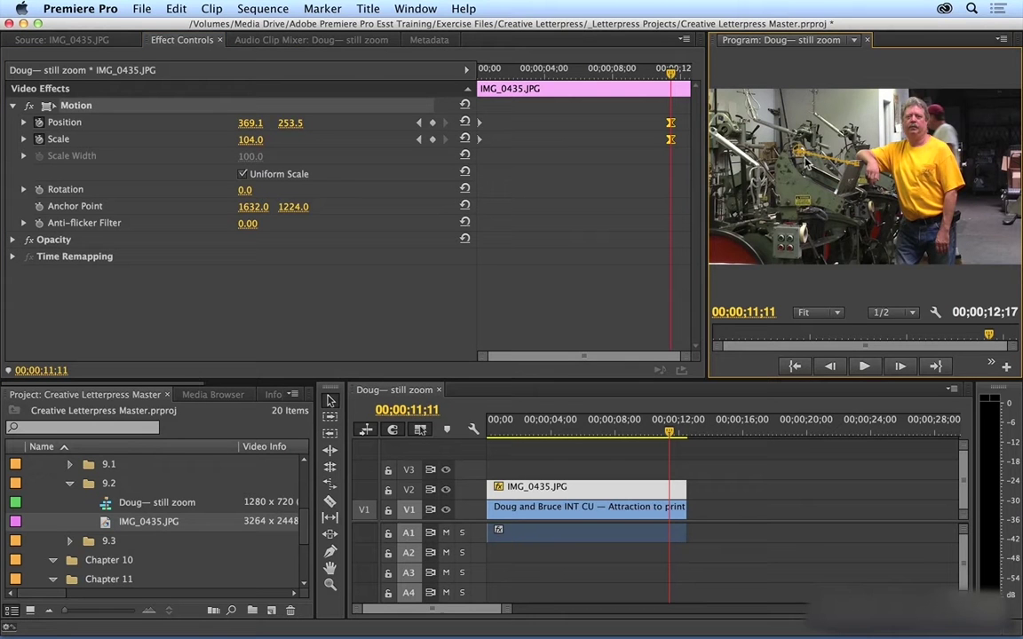
drag(842, 164, 825, 165)
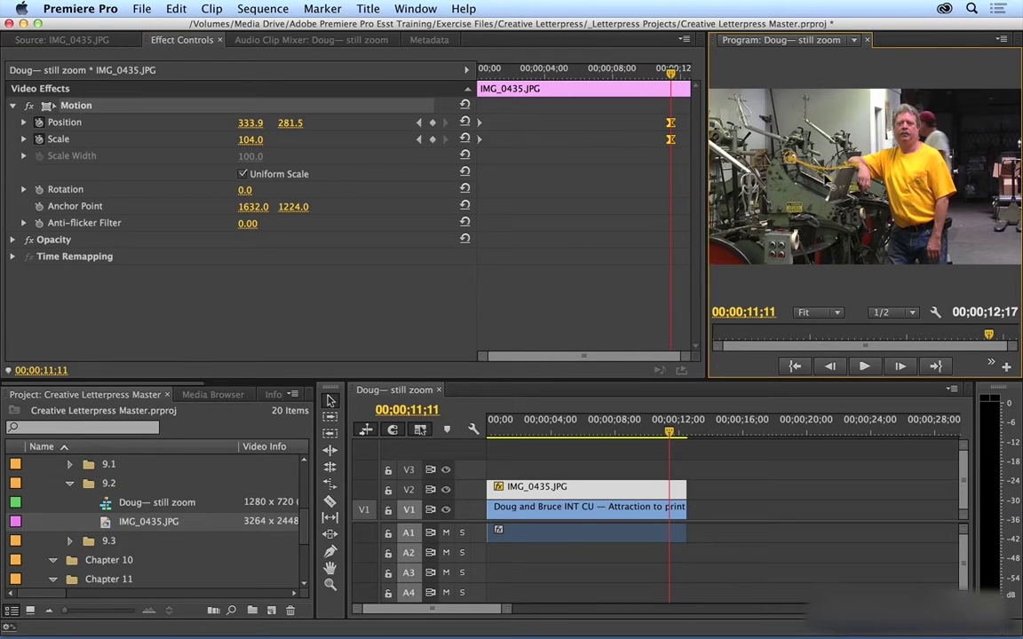
drag(788, 158, 784, 151)
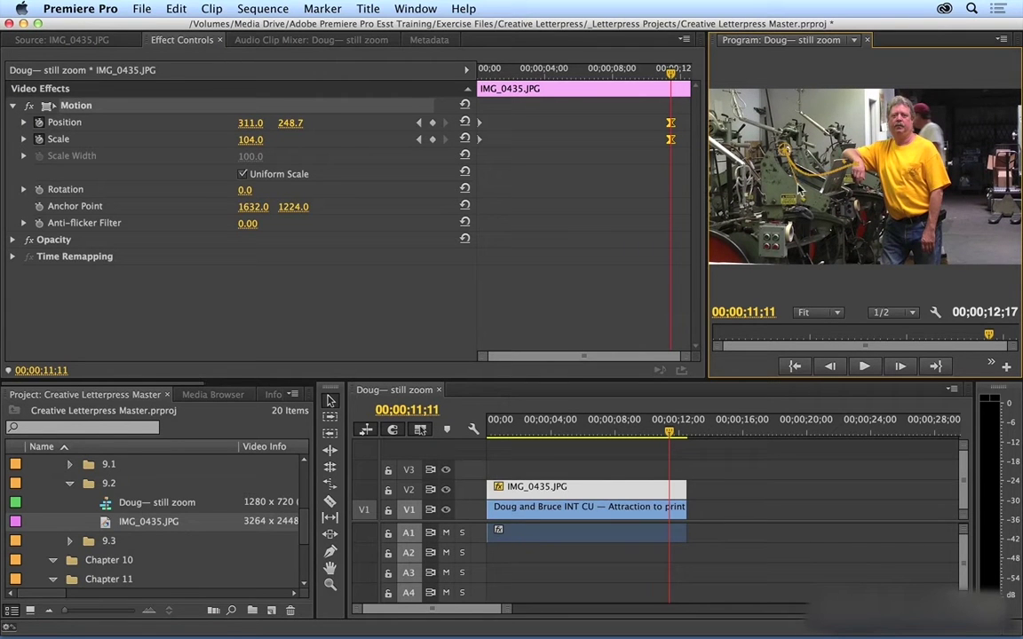
Play the end of the zoom from about 7 seconds to check how the motion settles
click(602, 78)
key(space)
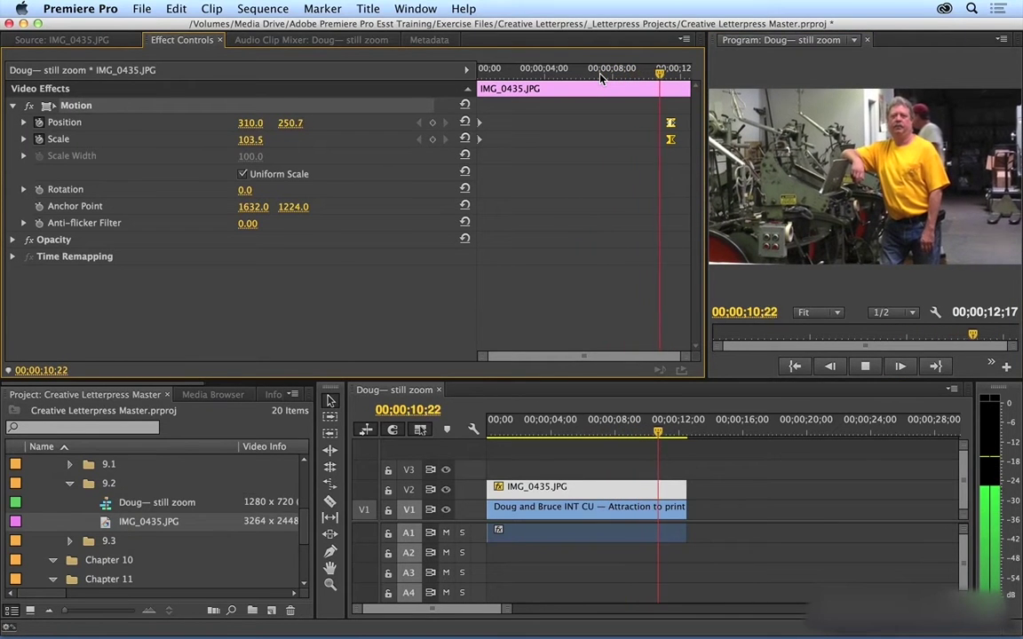
key(space)
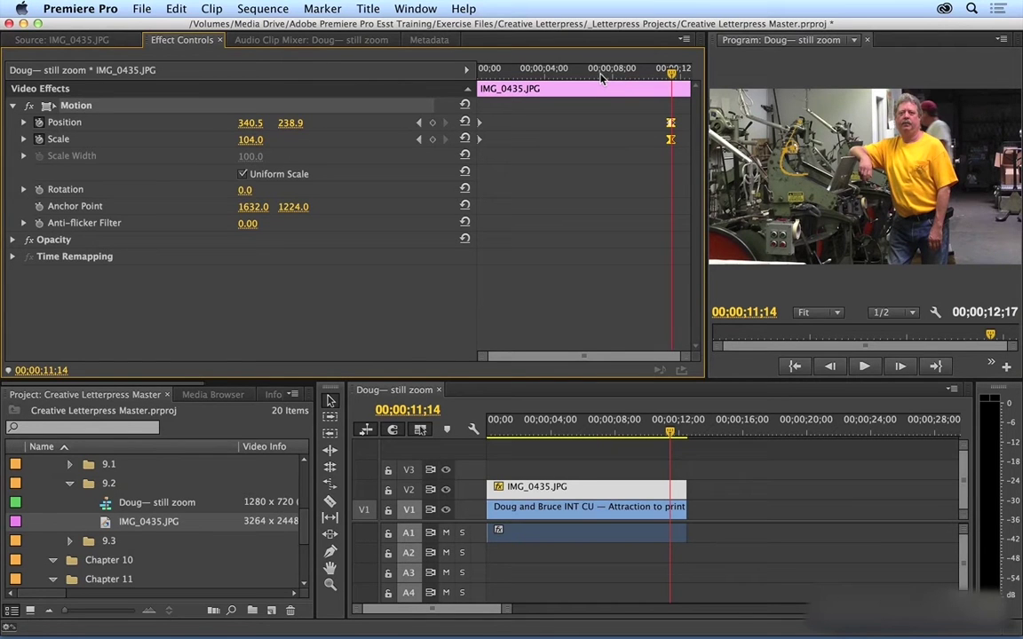
Move the ending keyframes back to about 4 seconds and set the starting keyframes' temporal interpolation to Bezier
drag(651, 113, 549, 144)
click(419, 123)
click(419, 122)
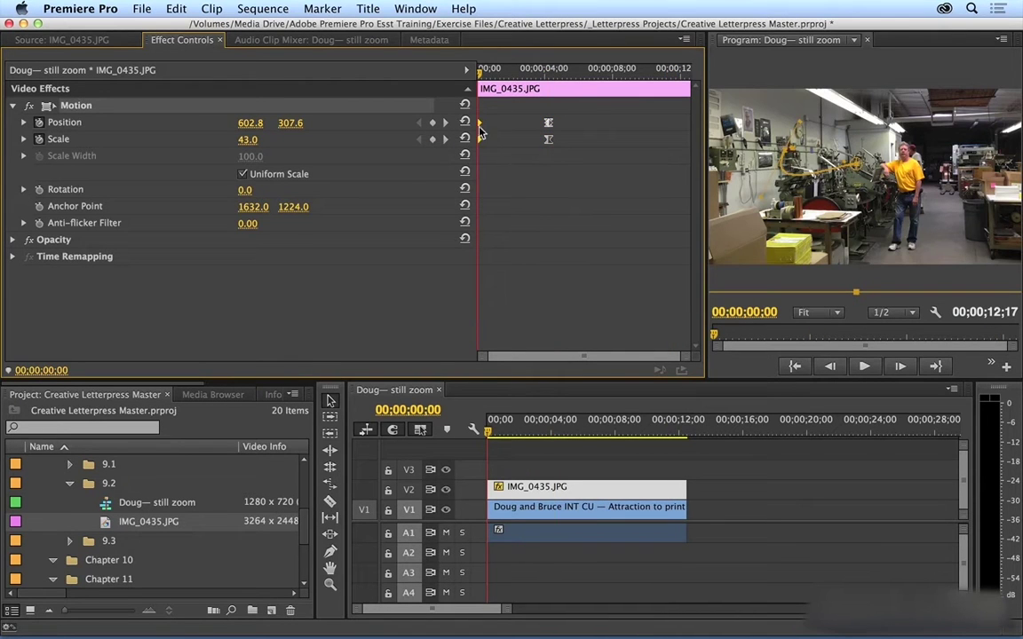
right_click(481, 131)
mouse_move(610, 259)
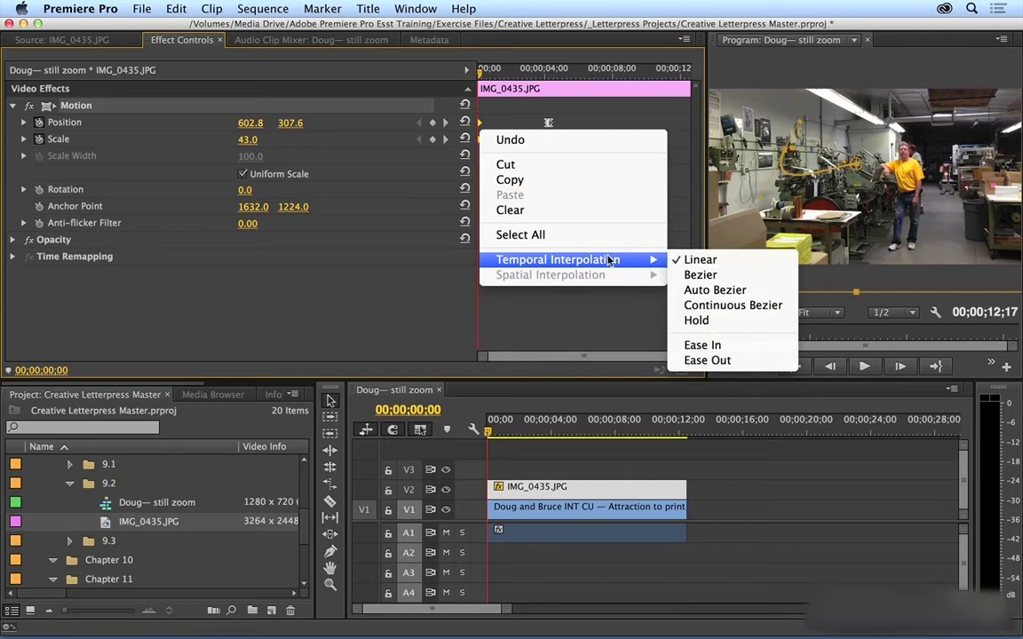
click(700, 274)
Reposition the image at the starting keyframe to about 655.1, 353.4 and preview the eased zoom
mouse_move(781, 177)
mouse_down()
mouse_move(776, 186)
mouse_move(786, 171)
mouse_move(798, 186)
mouse_up()
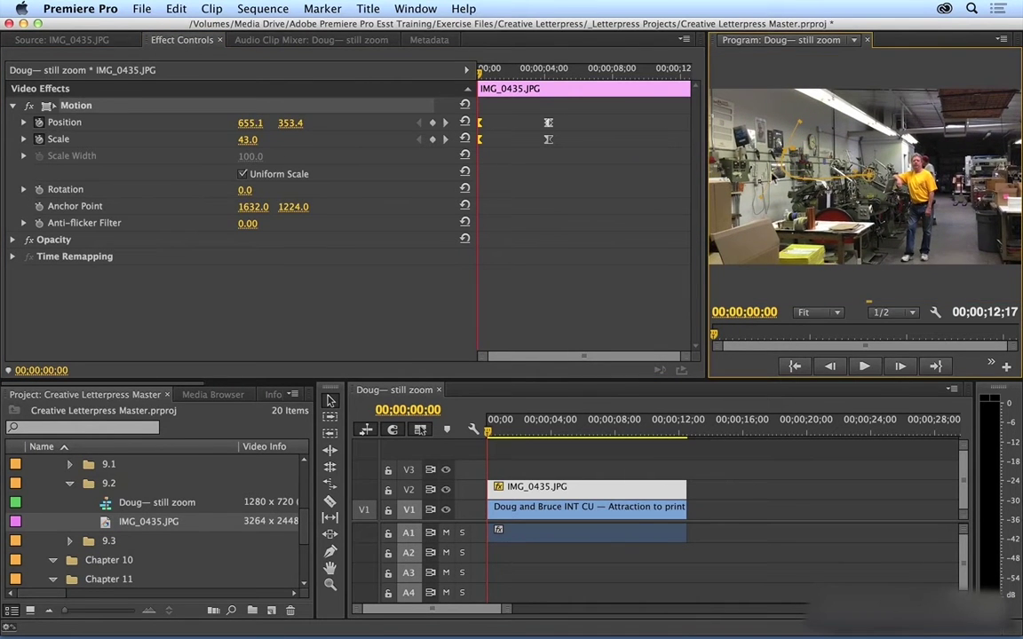
key(space)
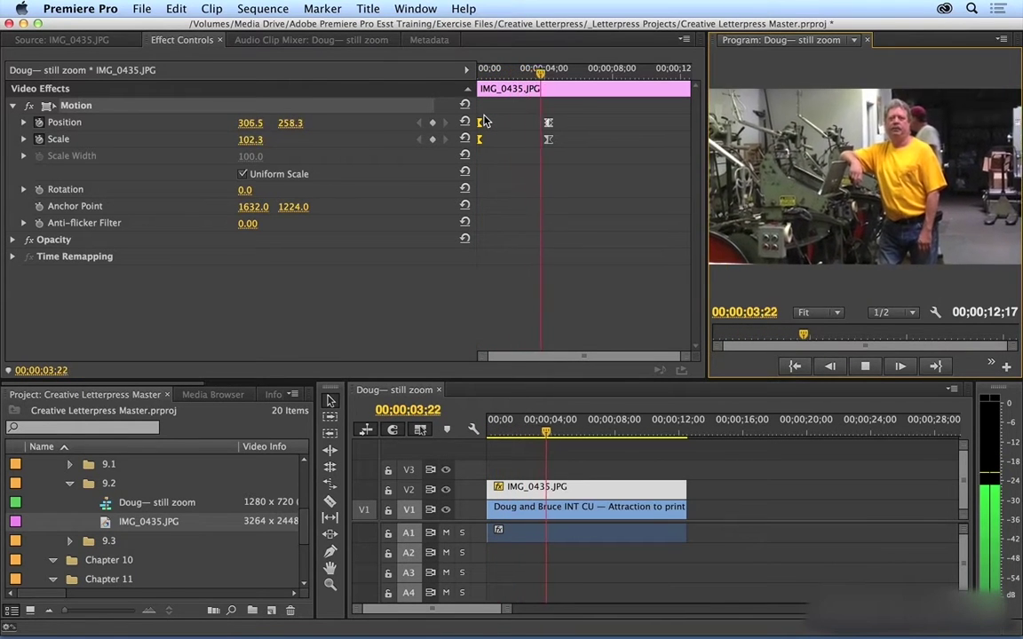
key(space)
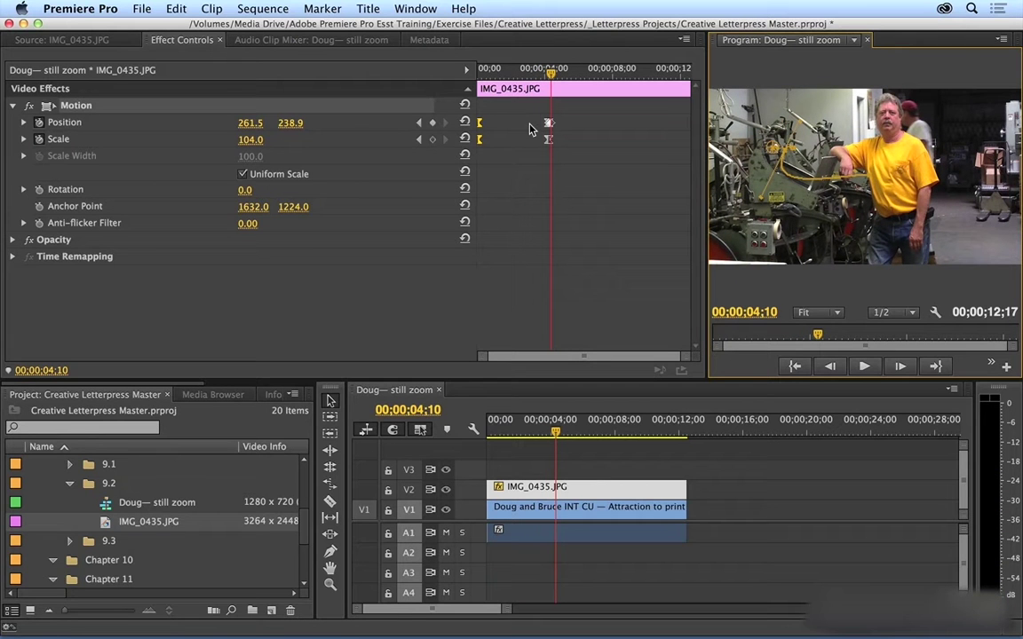